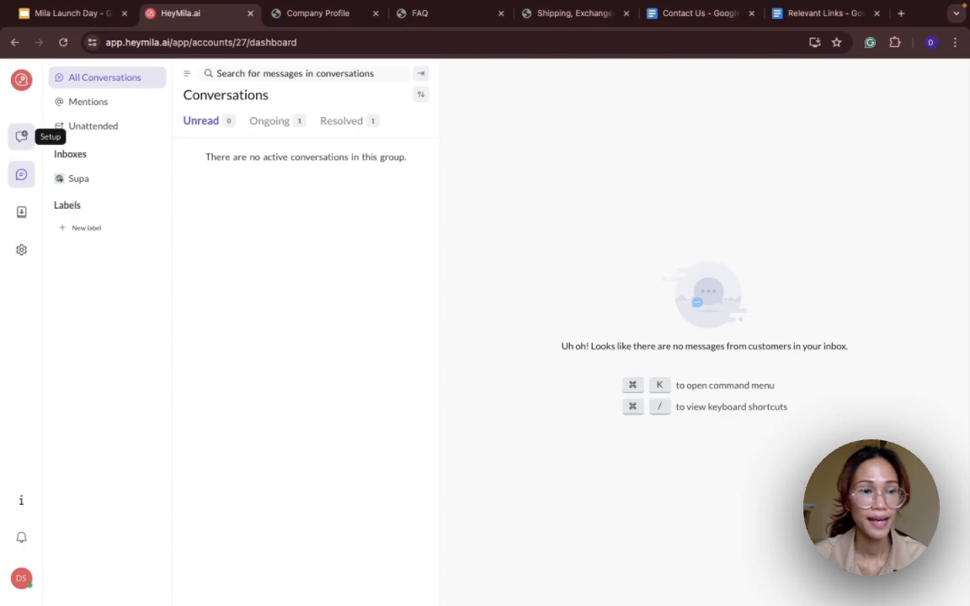
- Open the AI customer assistant setup and read through the company's shipping, exchange and refund document
click(22, 136)
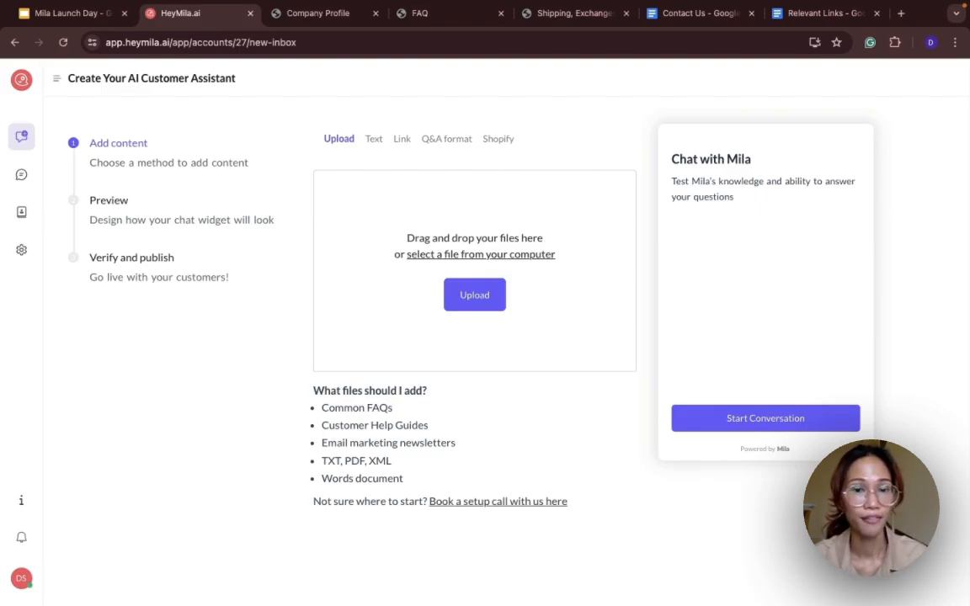
click(498, 139)
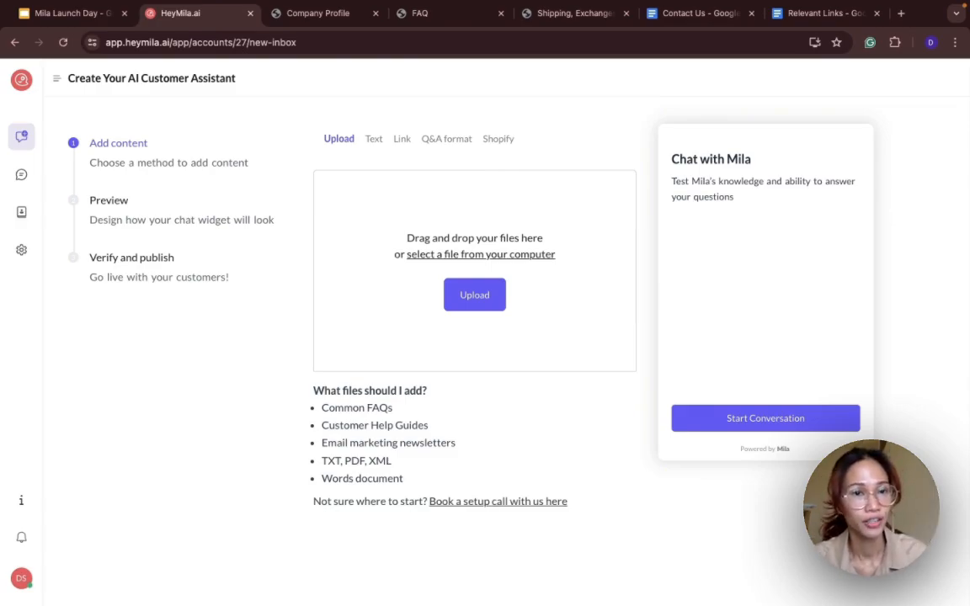
click(317, 13)
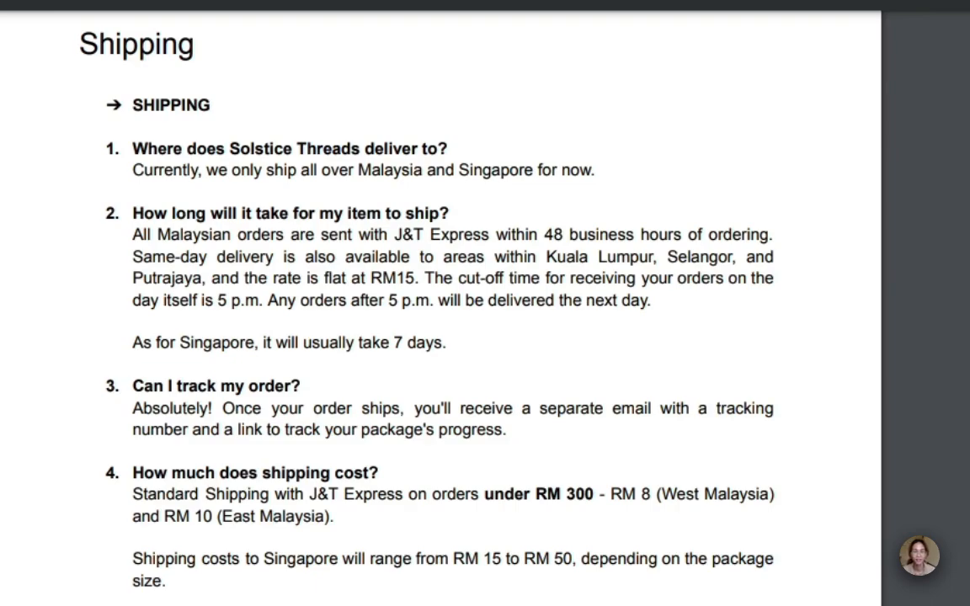
scroll(438, 337, down, 5)
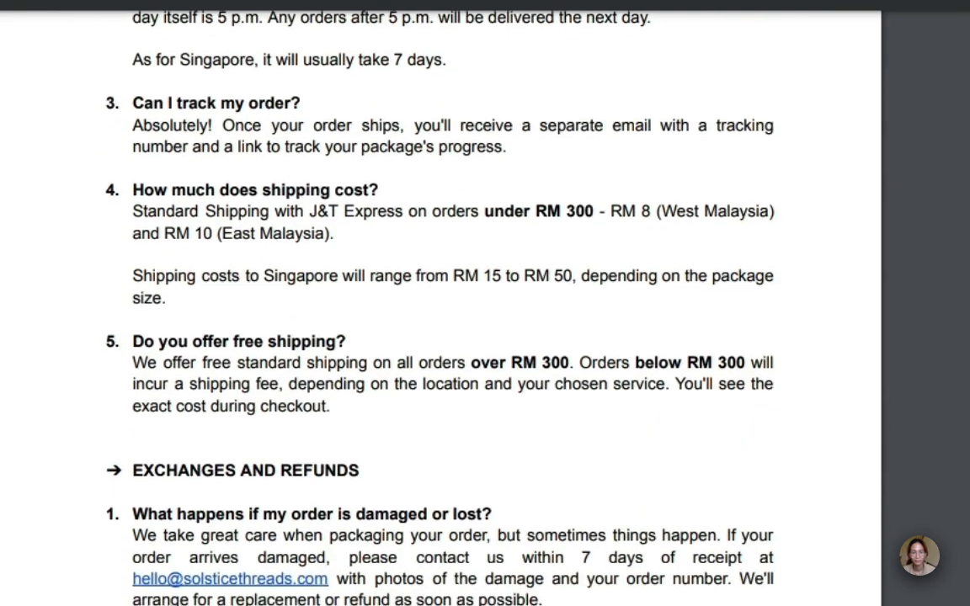
scroll(438, 337, down, 6)
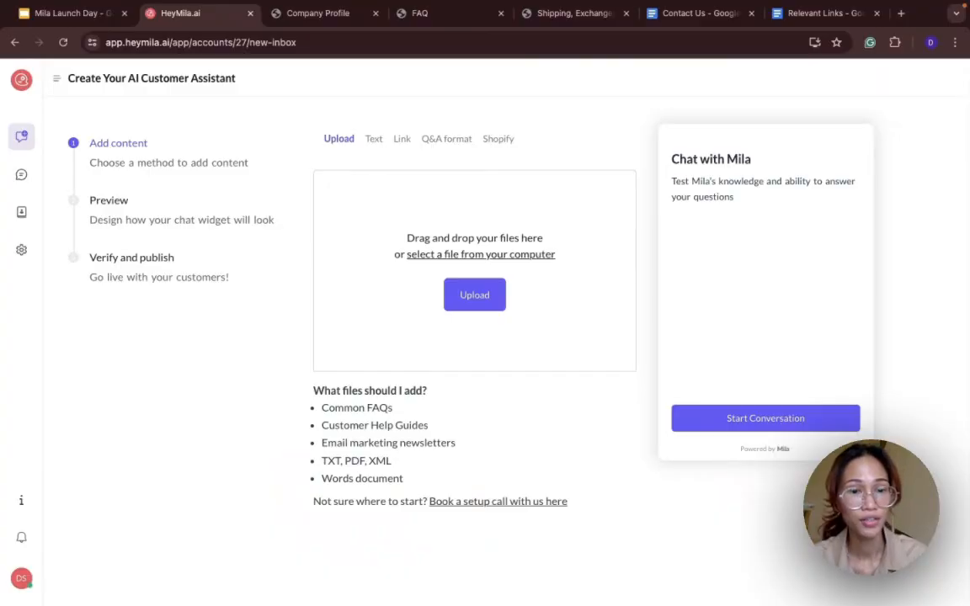
- Browse the Downloads folder for PDF files to upload as assistant content
click(475, 294)
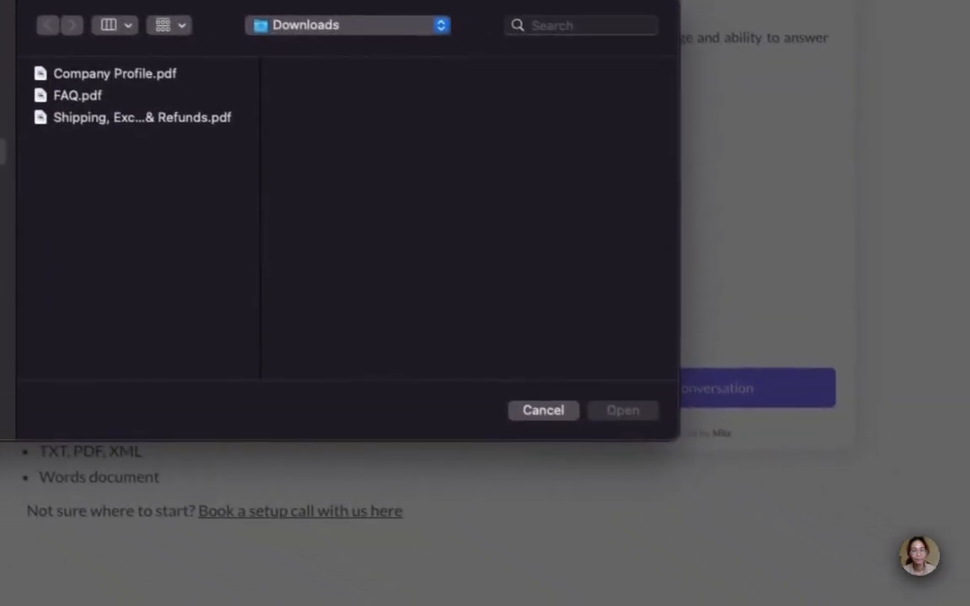
click(781, 539)
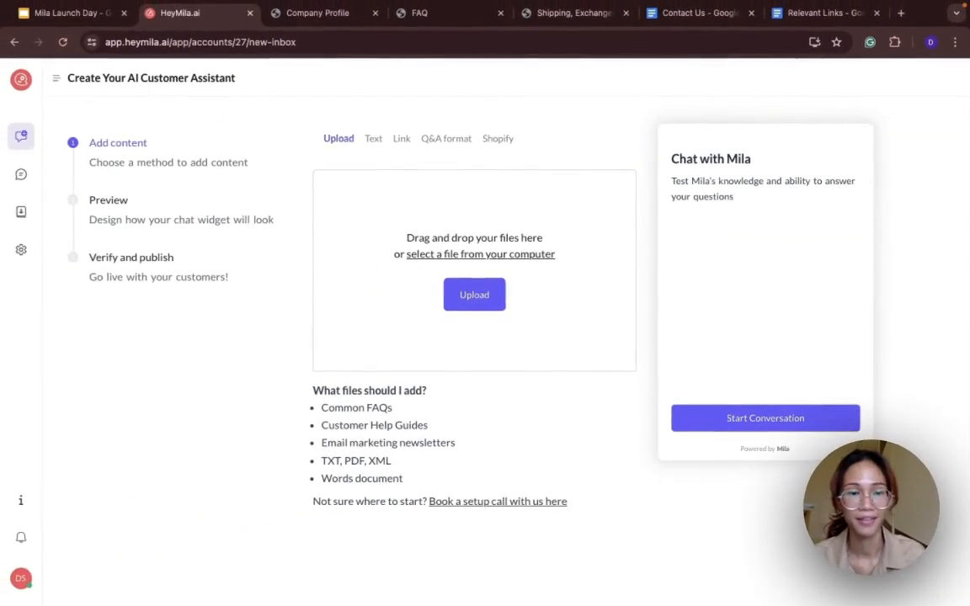
- Paste the company's Contact Us text into the assistant's plain-text content
click(374, 139)
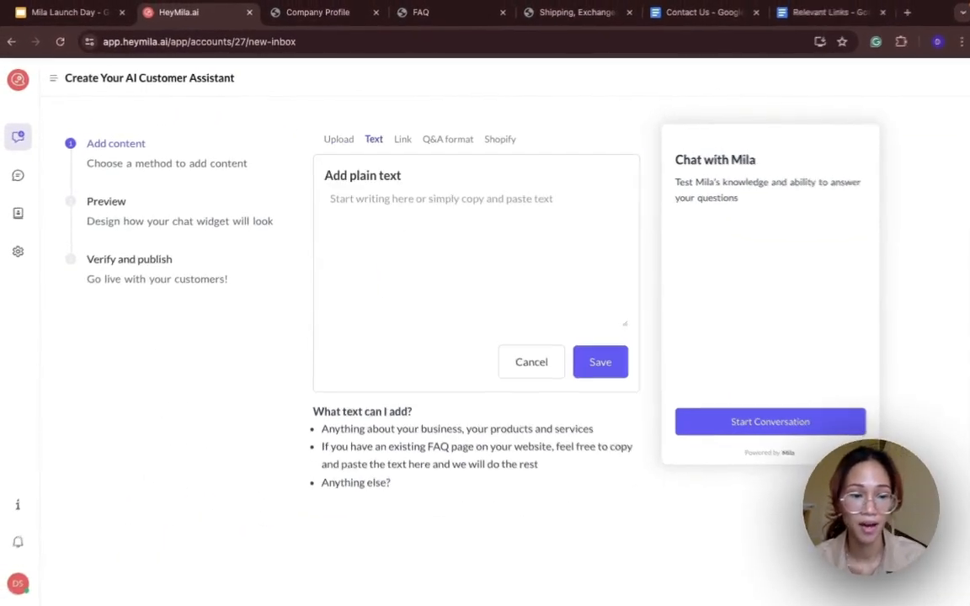
key(ctrl+v)
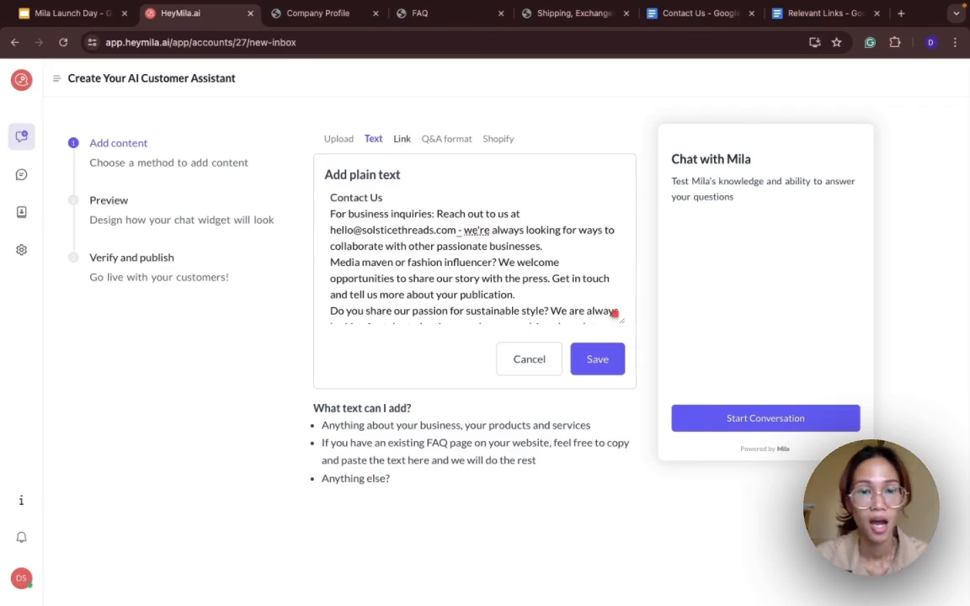
- Switch to adding content by link and copy the accessories collection URL from the Relevant Links document
click(401, 138)
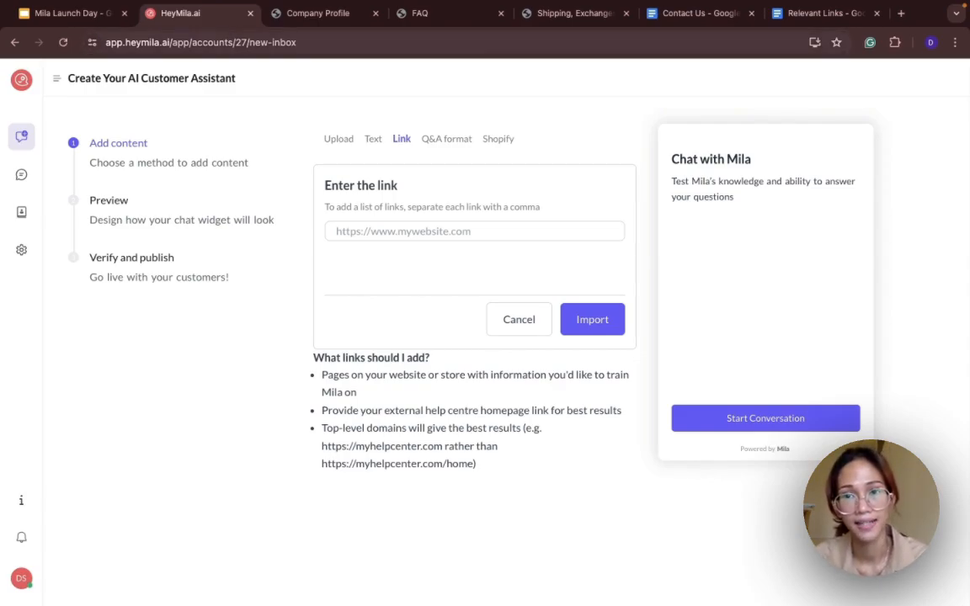
click(819, 13)
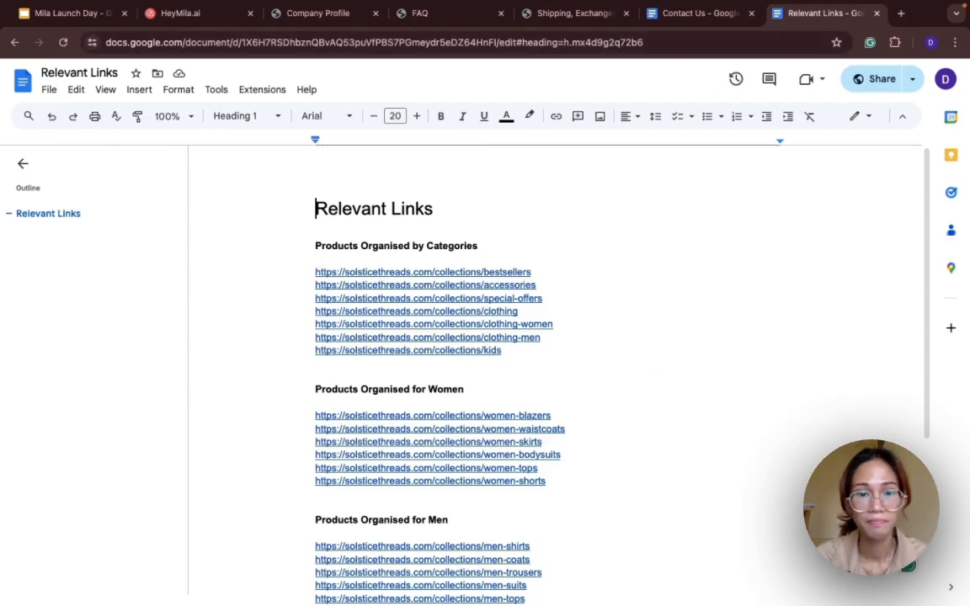
scroll(556, 370, down, 3)
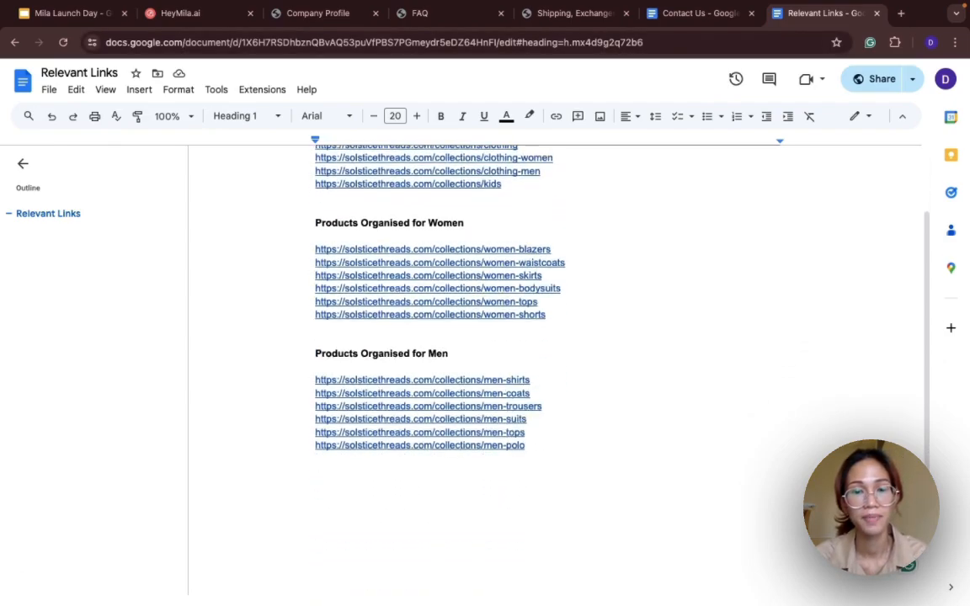
scroll(556, 371, up, 2)
scroll(555, 371, up, 1)
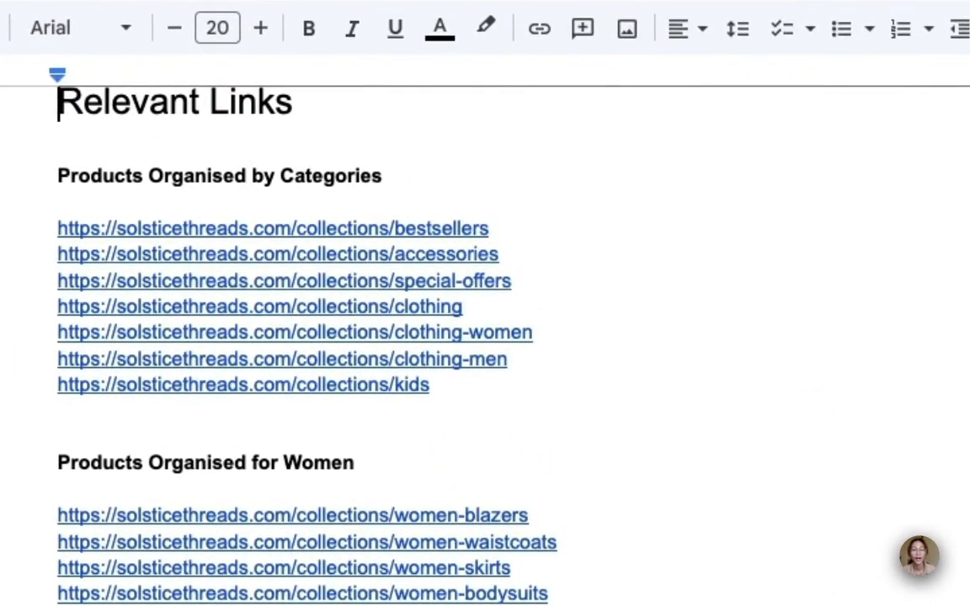
triple_click(447, 254)
key(ctrl+c)
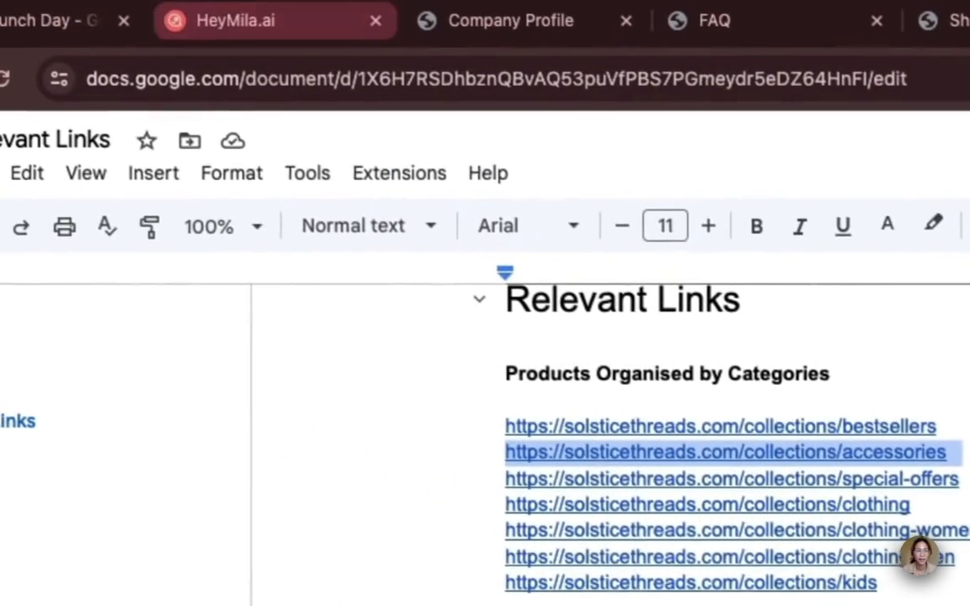
click(245, 21)
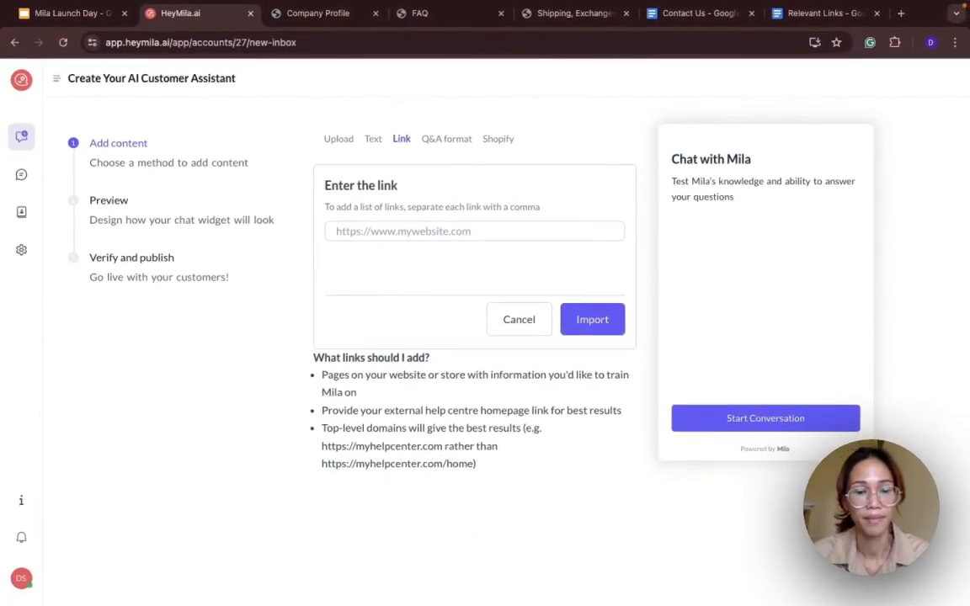
key(ctrl+v)
key(Return)
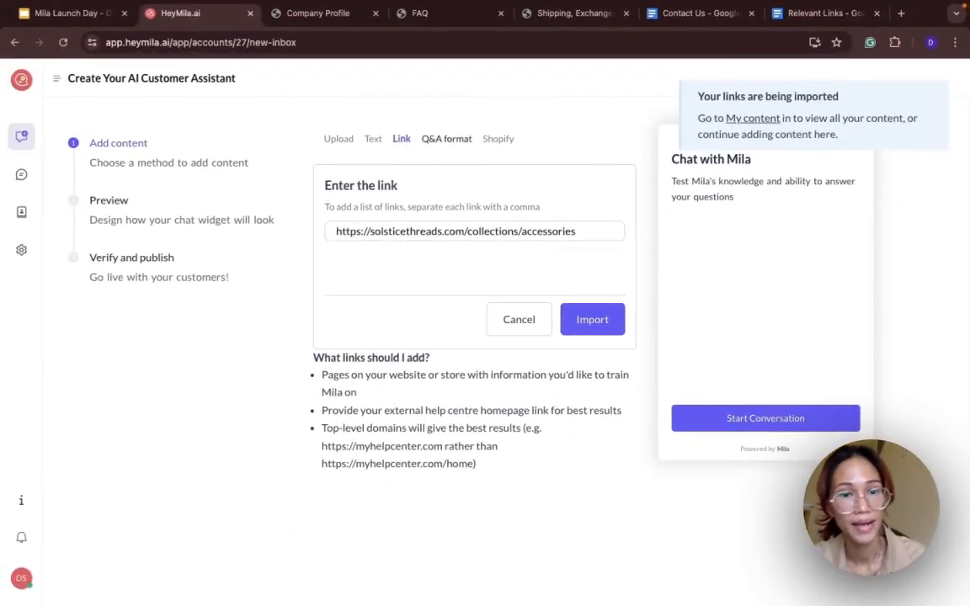
- Review the Q&A-format entries about best-sellers, restocking time and discounts for new customers
click(447, 139)
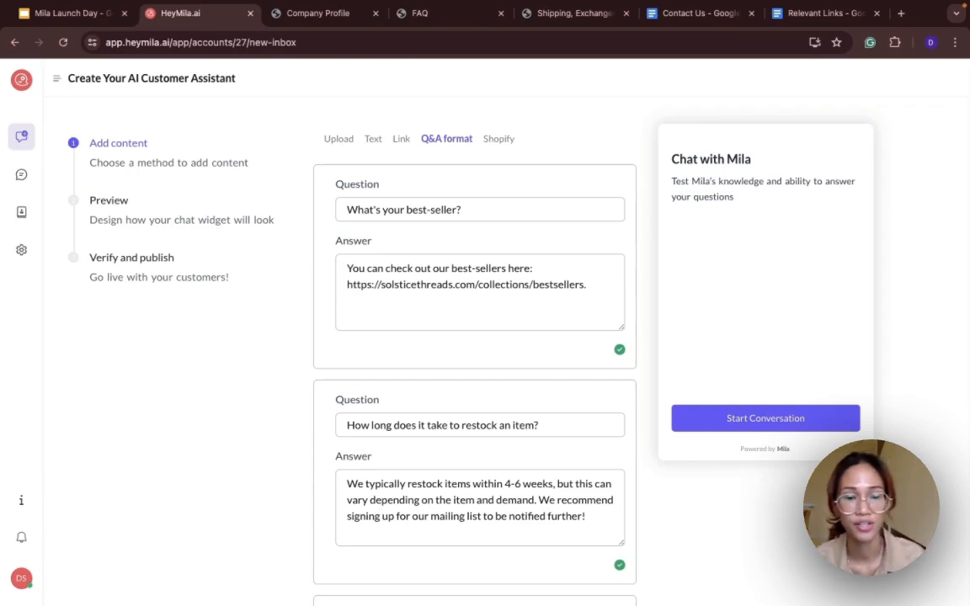
scroll(475, 353, down, 2)
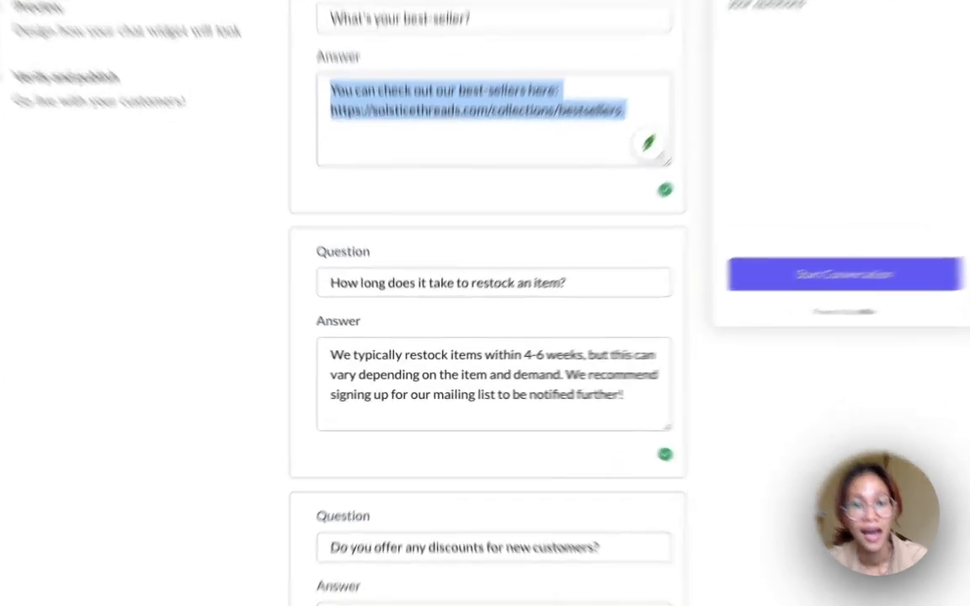
drag(566, 282, 329, 283)
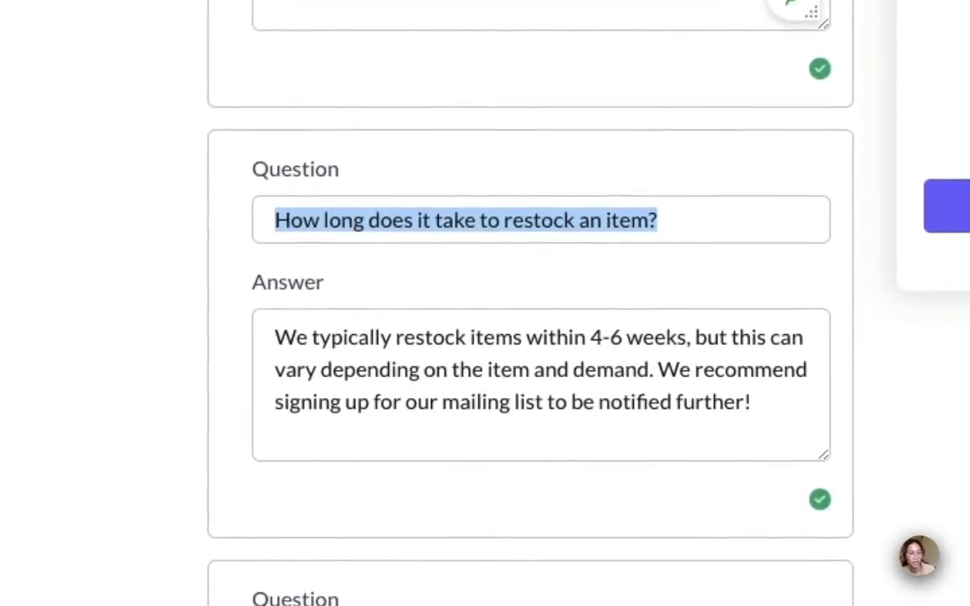
scroll(531, 303, down, 4)
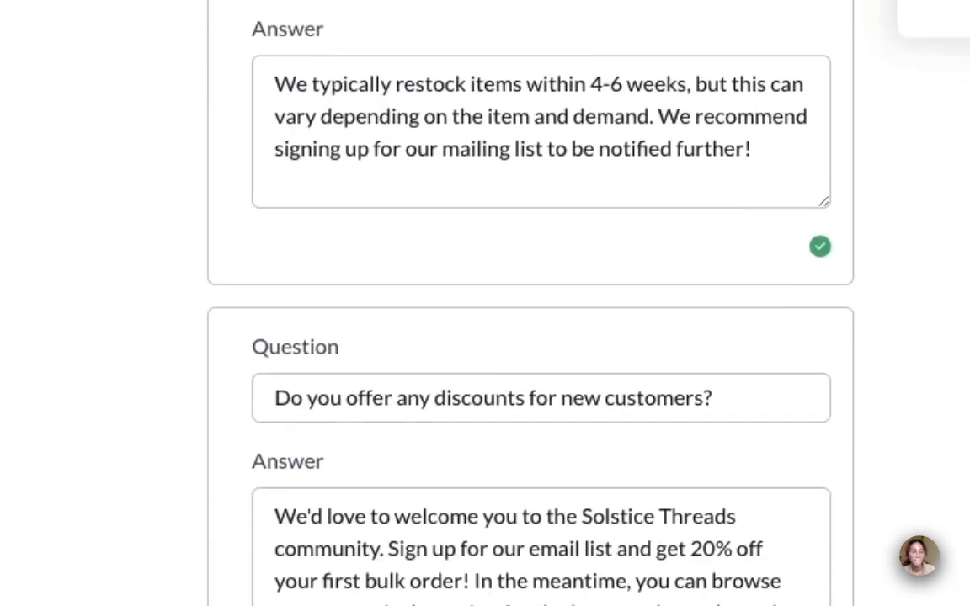
triple_click(556, 331)
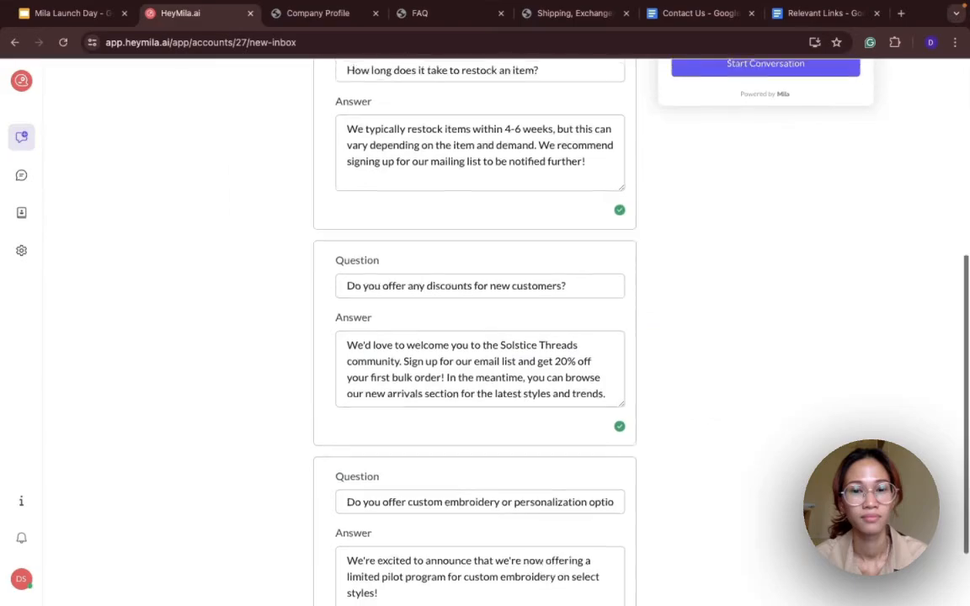
scroll(540, 331, up, 1)
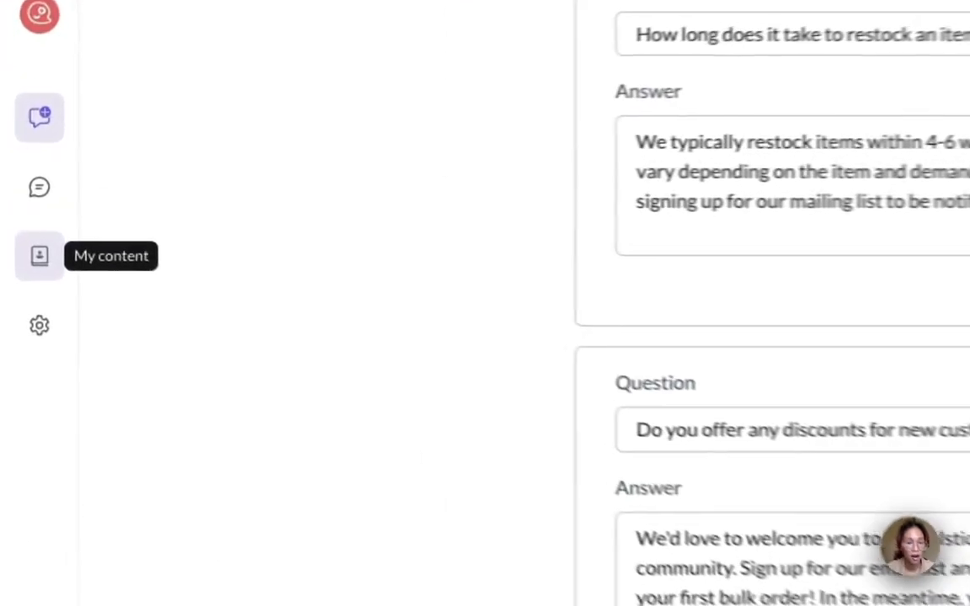
- Examine the list of content already added to the assistant and the text of the FAQ PDF
click(21, 212)
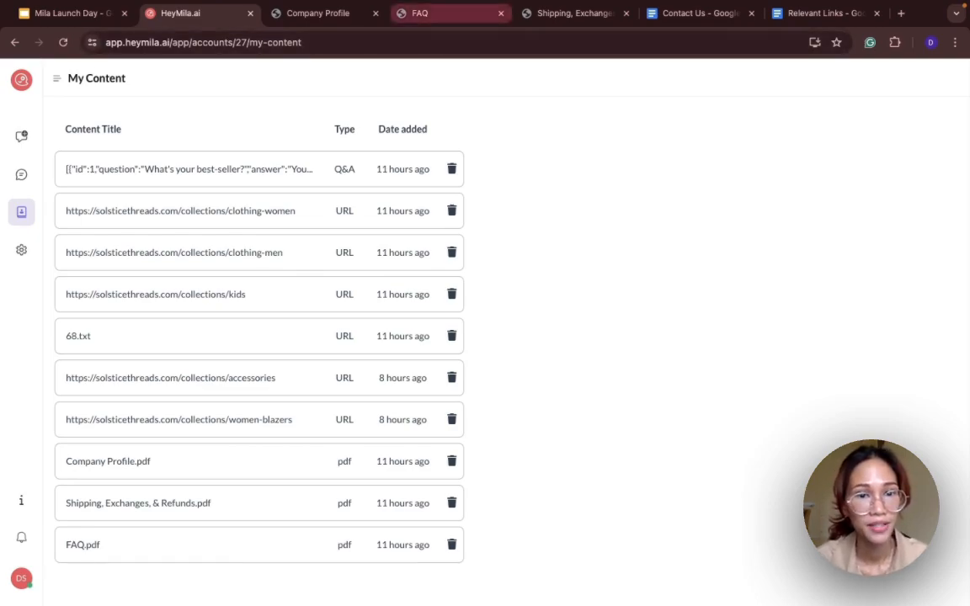
click(419, 12)
triple_click(590, 347)
key(super+c)
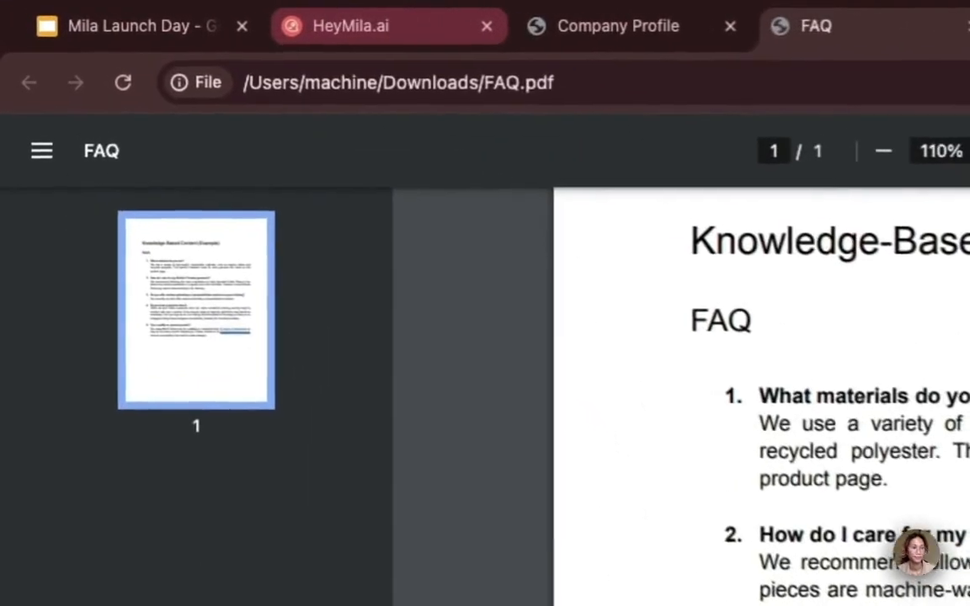
- Return to the assistant's Q&A entries and review the answer about custom embroidery or personalization
click(179, 12)
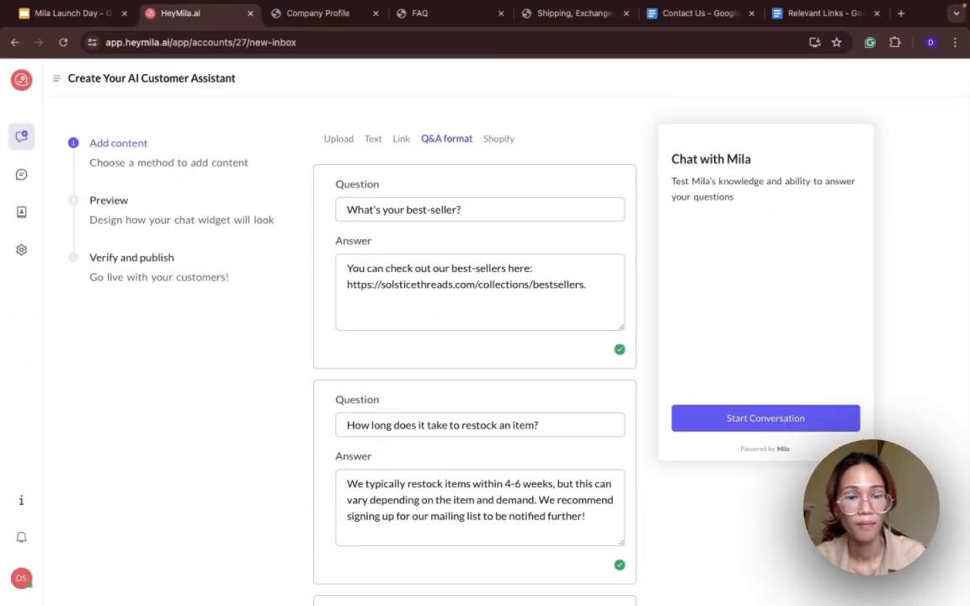
scroll(475, 337, down, 5)
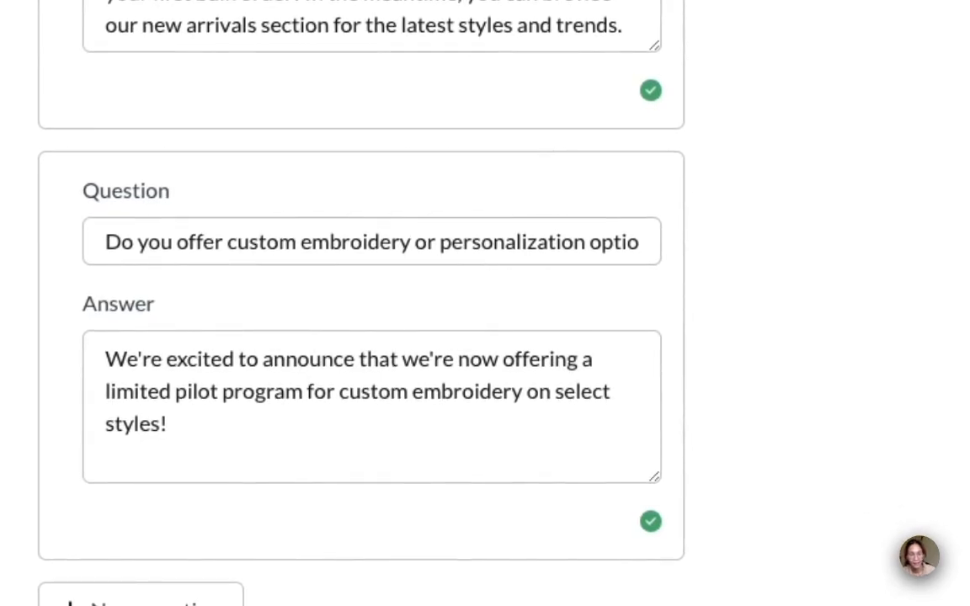
triple_click(357, 392)
click(357, 391)
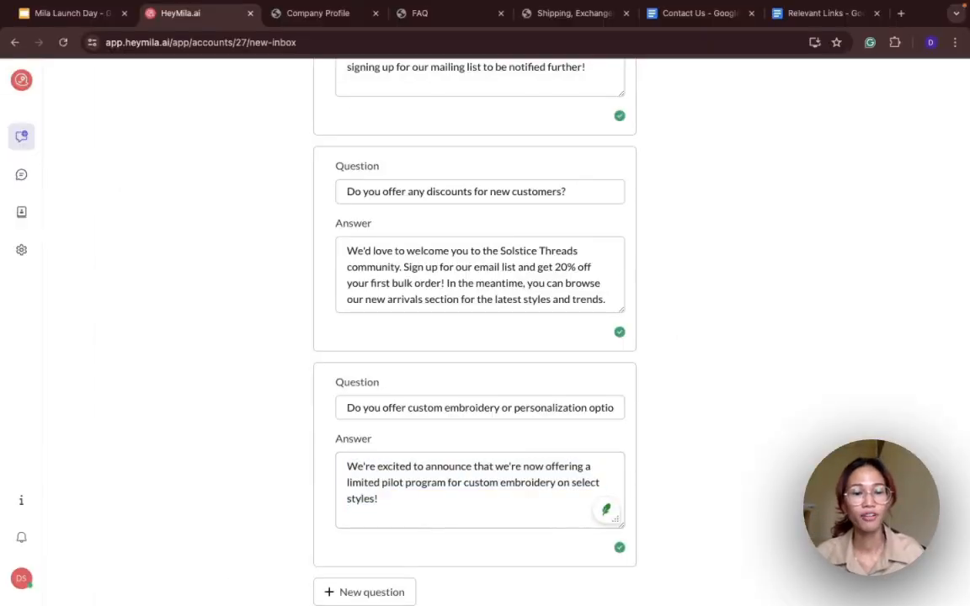
scroll(475, 336, up, 10)
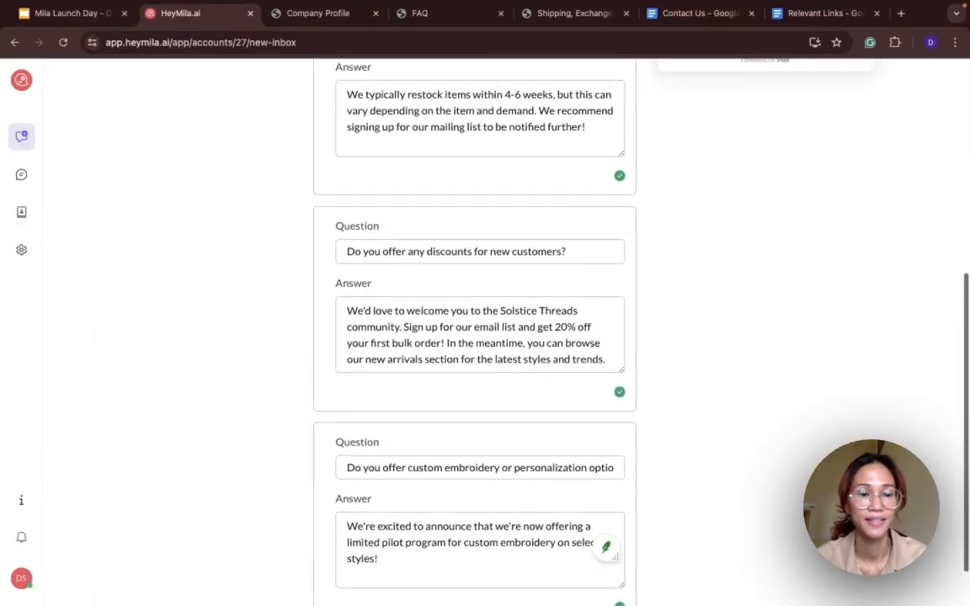
- Start a test conversation with Mila and send the message "Tell me about Solstice Threads"
click(766, 410)
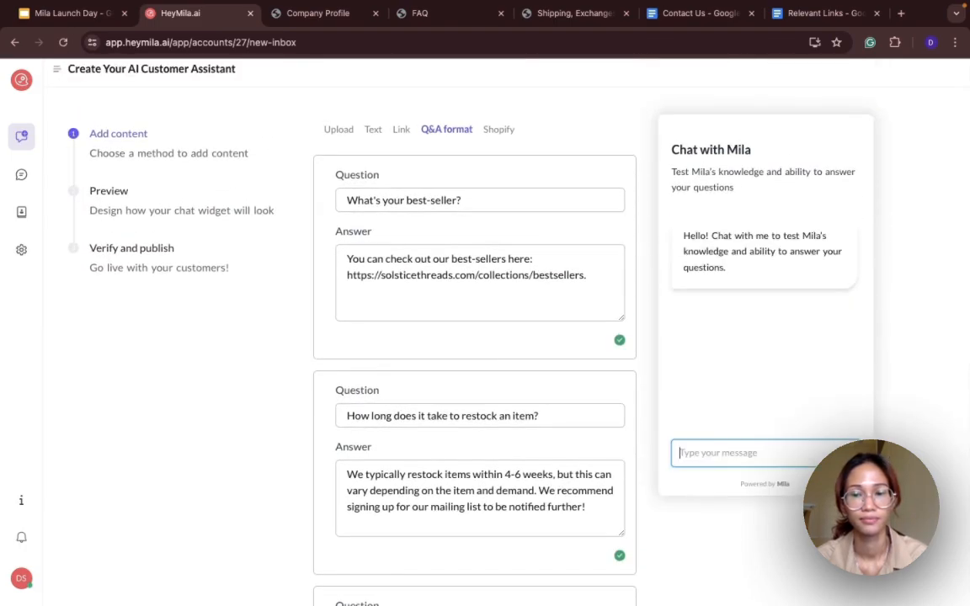
text(Tell )
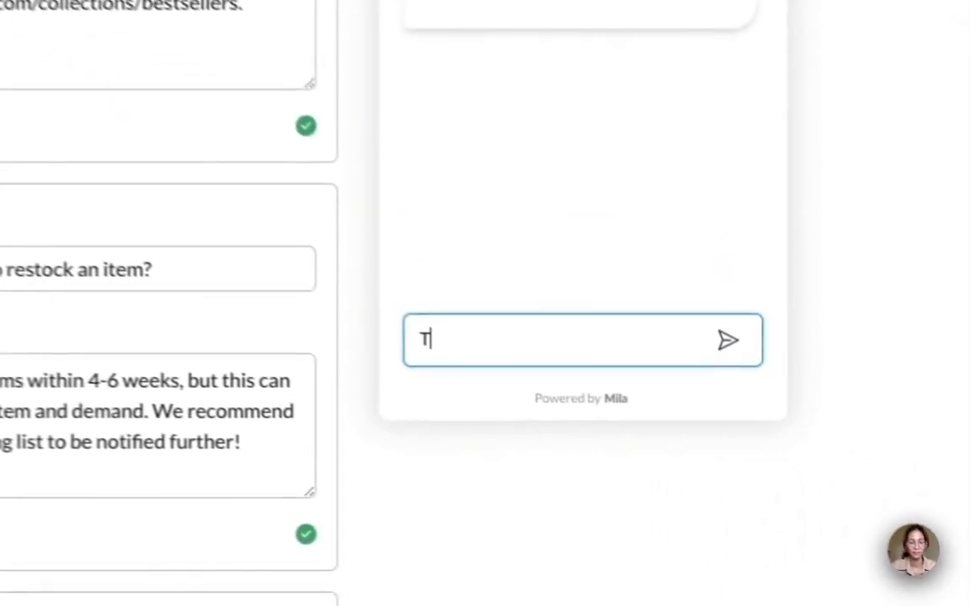
text(me abo)
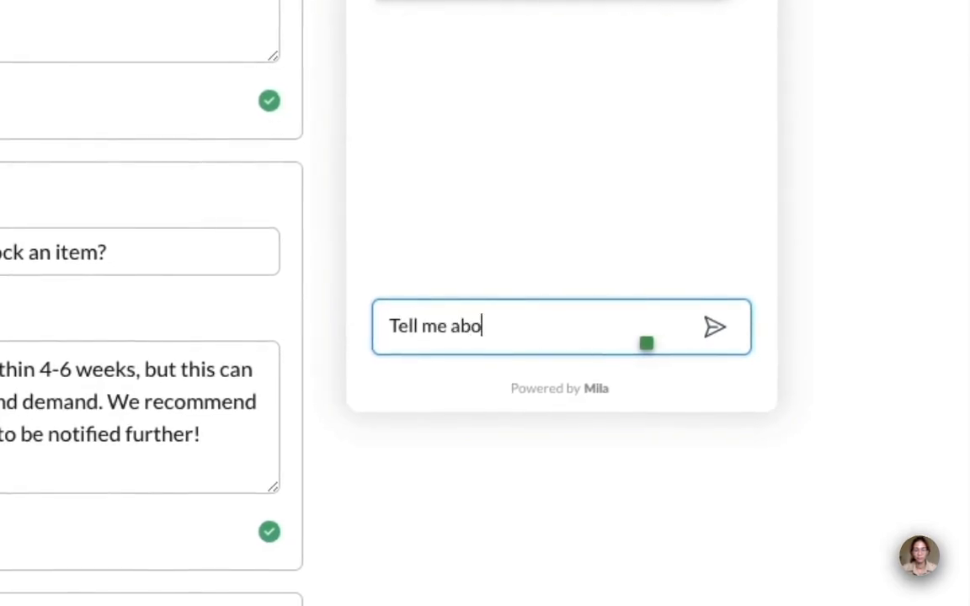
text(ut Sols)
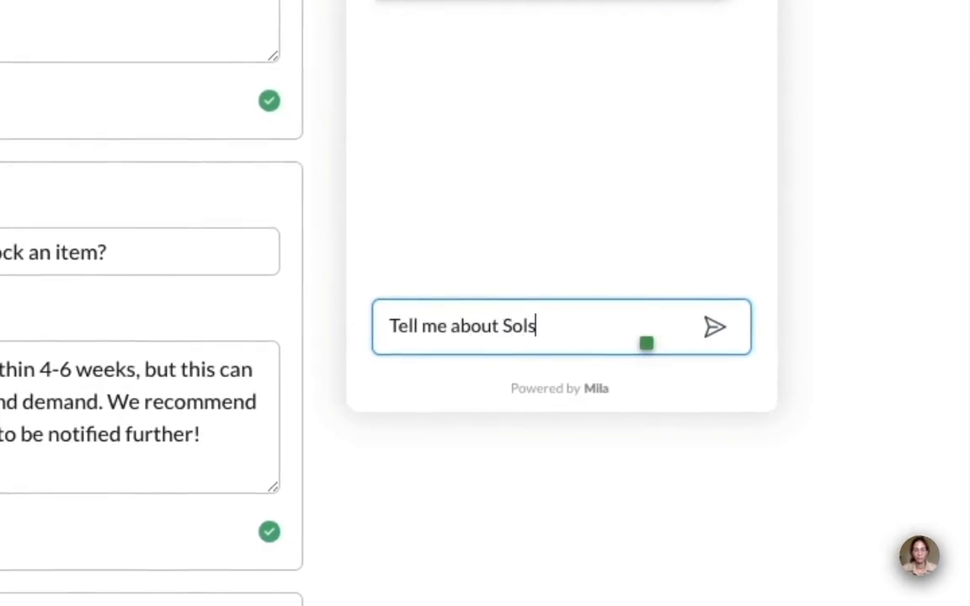
text(tice Threads)
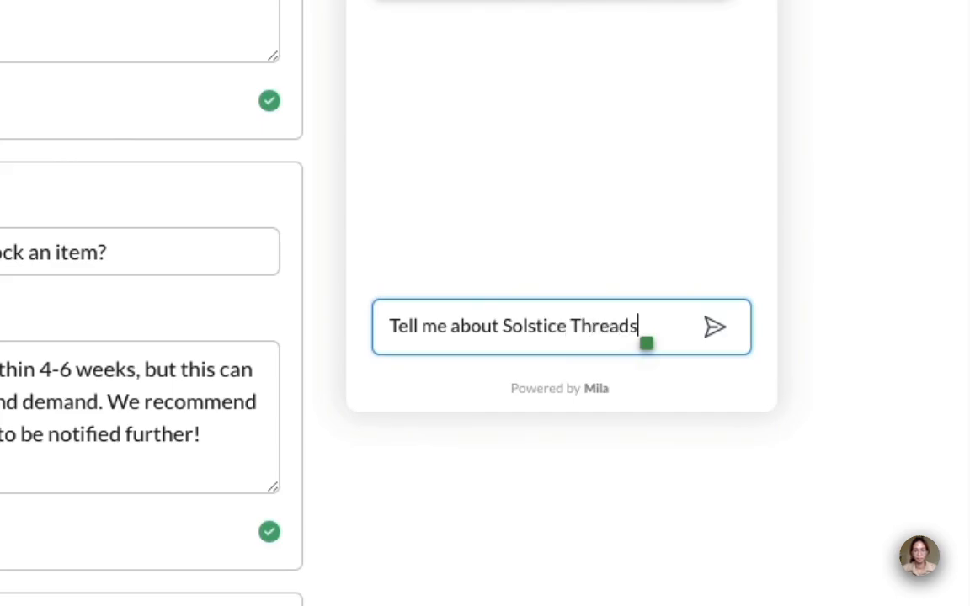
key(Return)
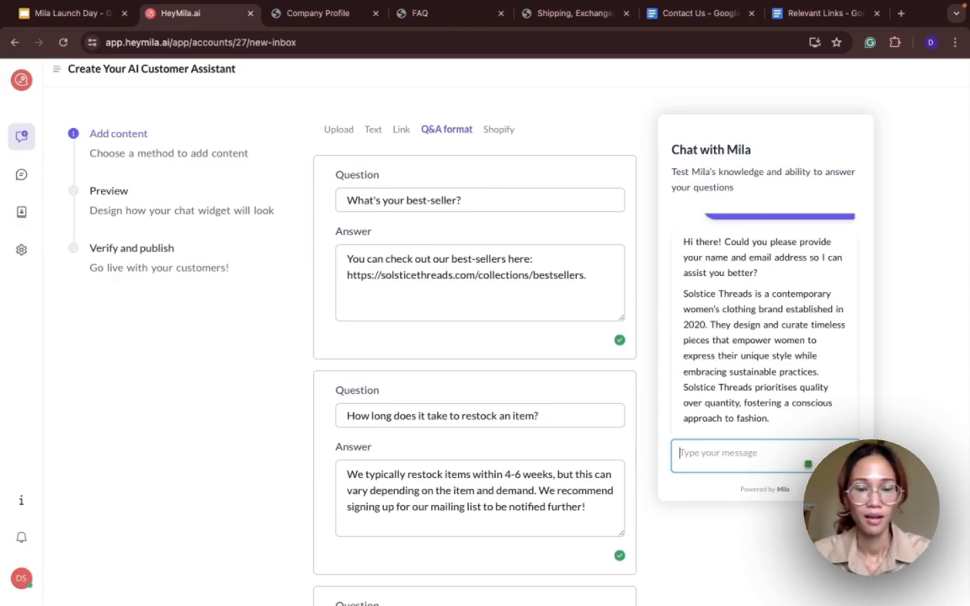
- Ask Mila "What's your best seller?" in the test chat
text(What)
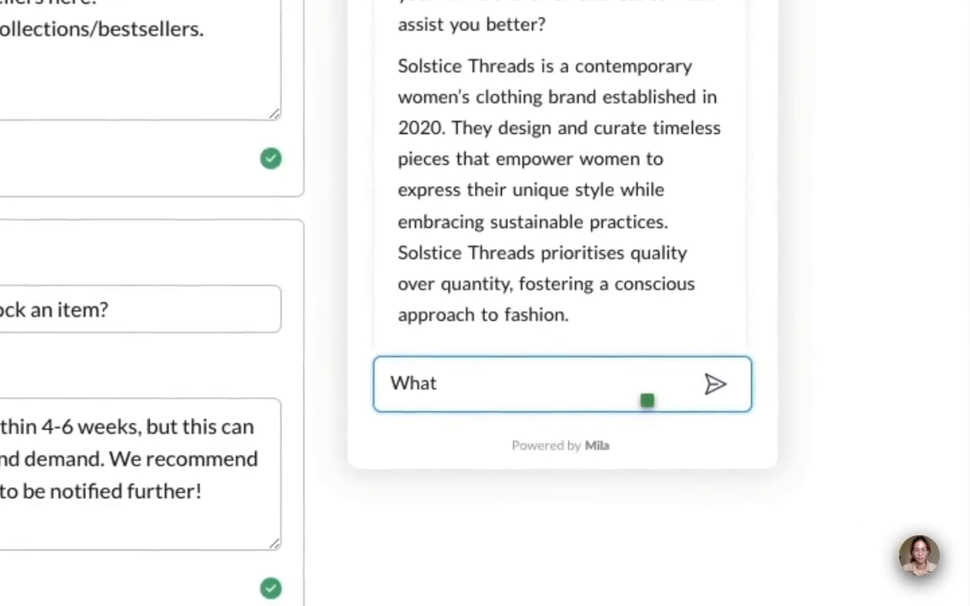
text('s your best se)
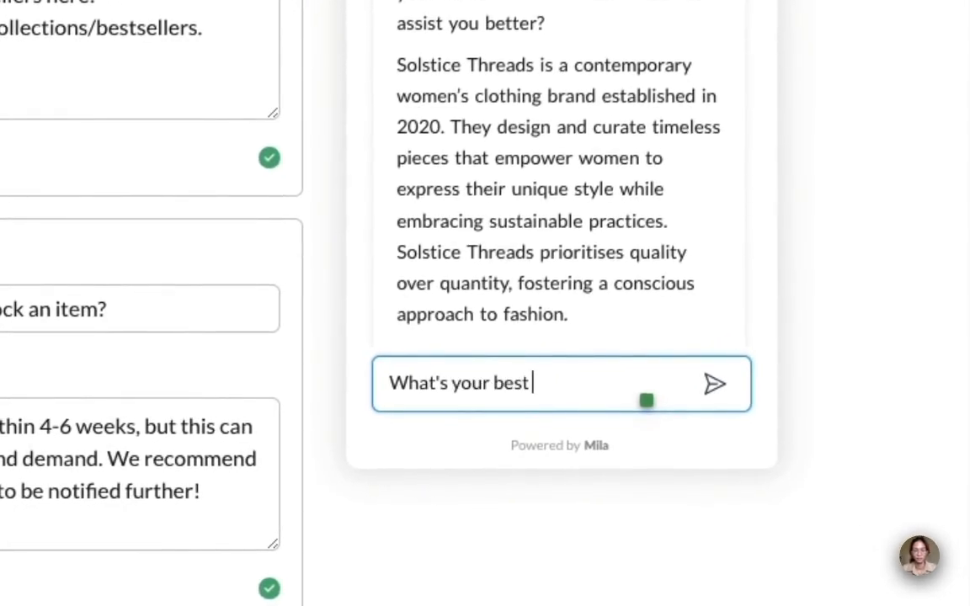
text(ller?)
key(Return)
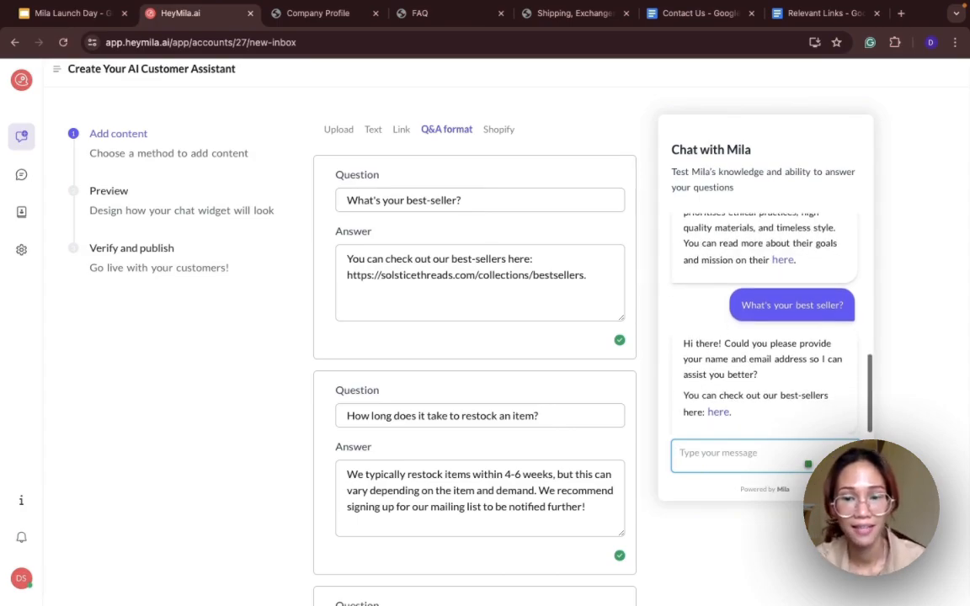
- Copy the custom embroidery question from its Q&A entry and send Mila "Do you offer custom embroidery or personalization options on your clothing?"
scroll(485, 336, down, 5)
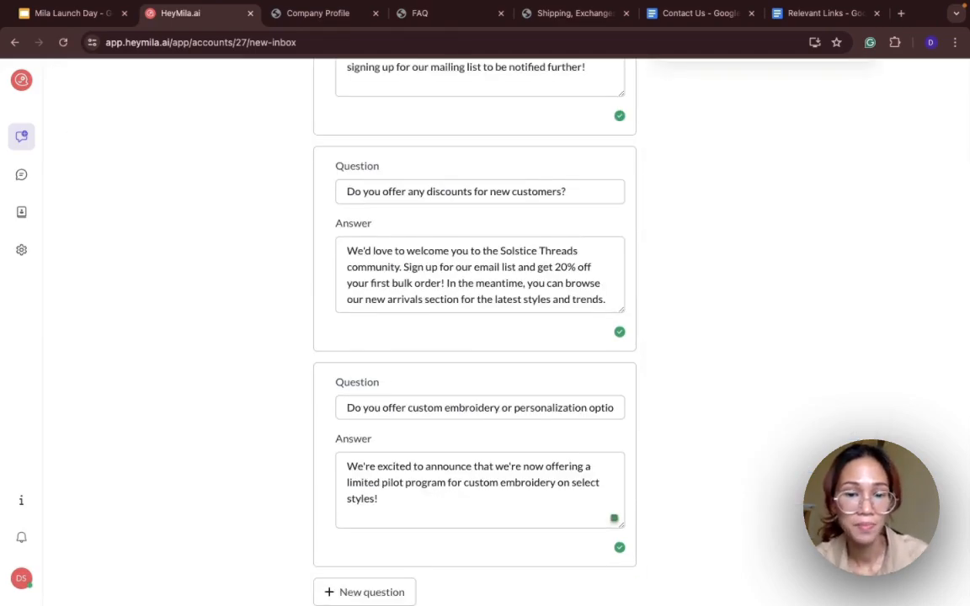
triple_click(480, 407)
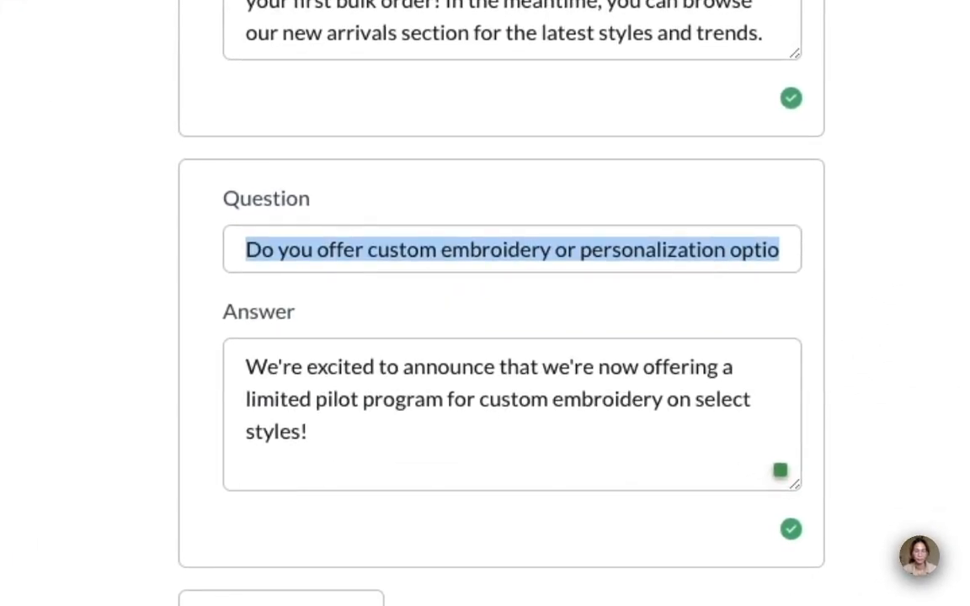
scroll(485, 337, up, 5)
click(741, 431)
key(super+v)
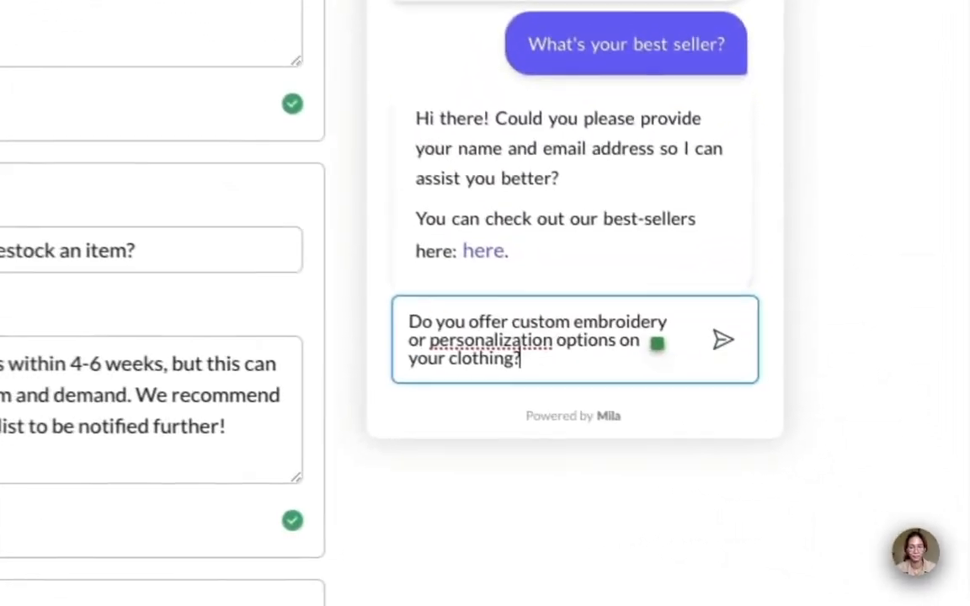
key(Return)
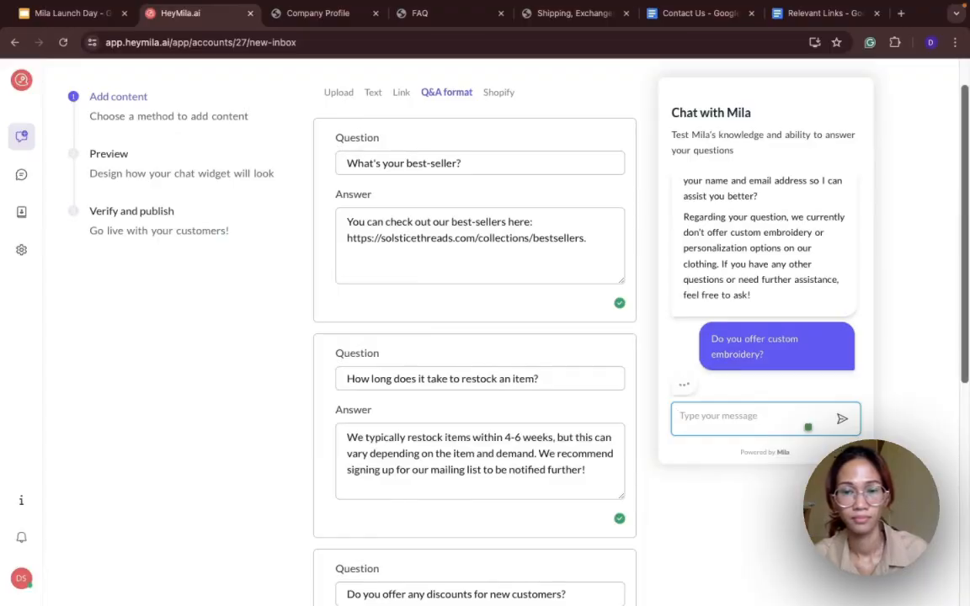